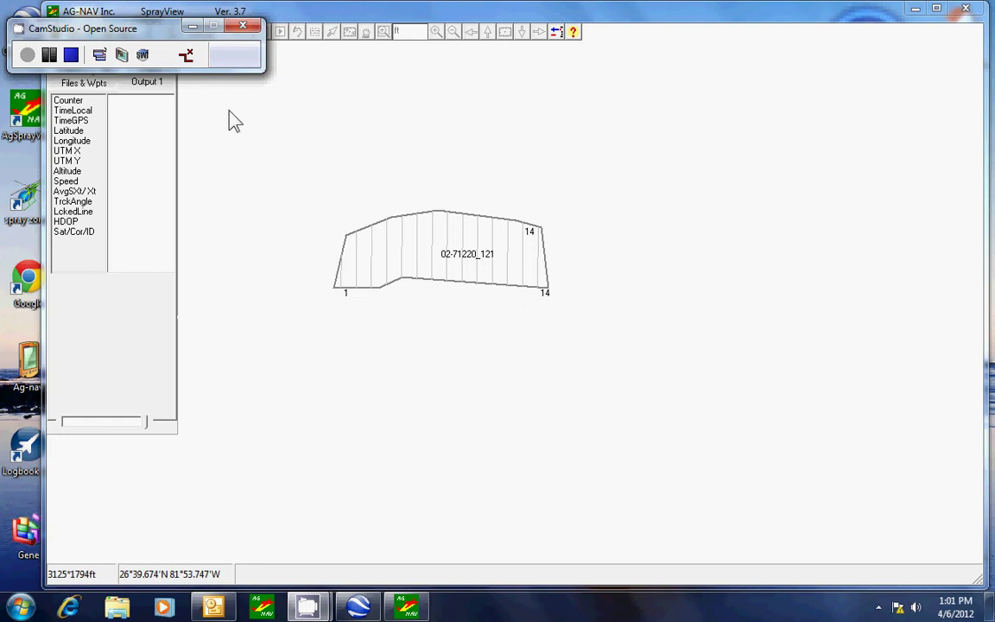
Open the area file 01-71220_150.no1 from the removable disk without flight data and view its spray lines.
click(331, 188)
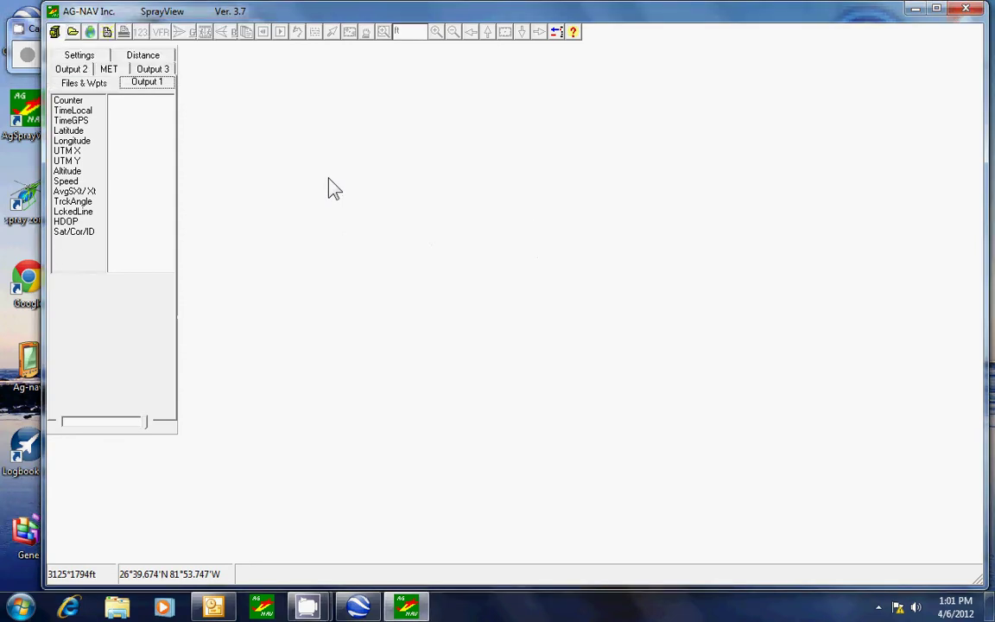
click(73, 31)
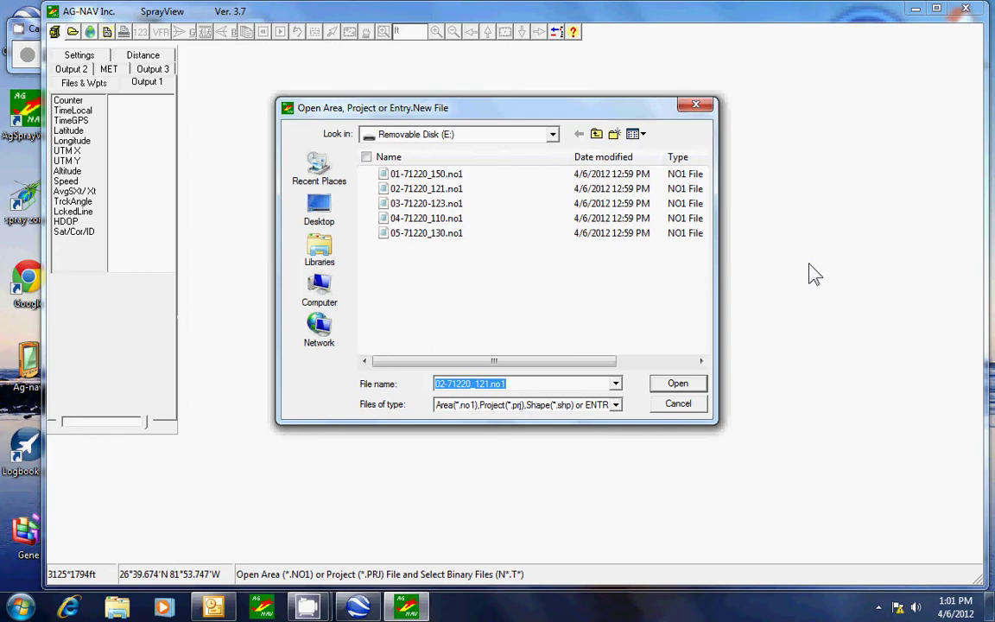
double_click(416, 173)
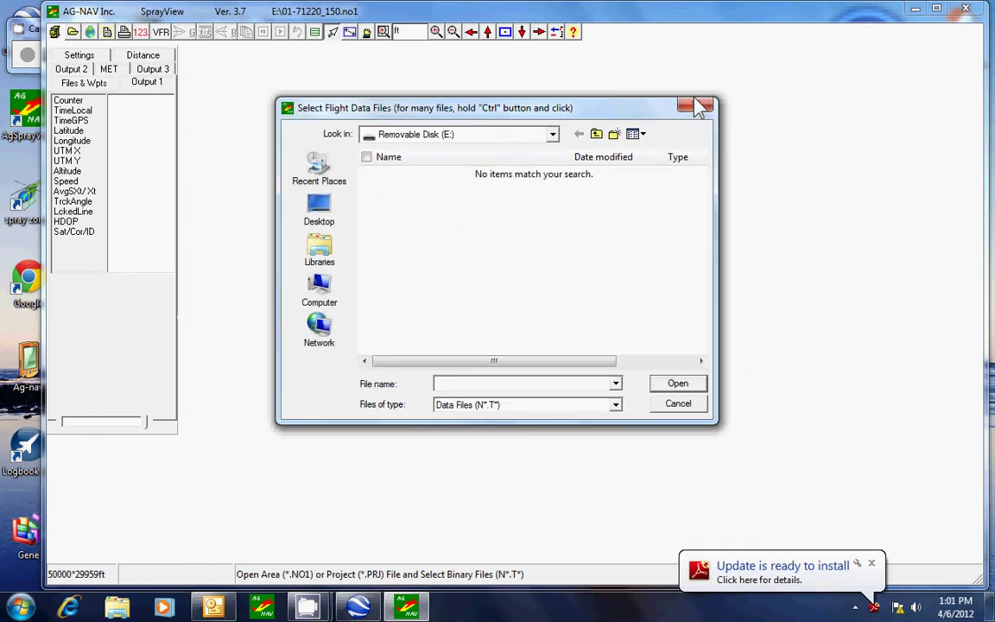
click(700, 107)
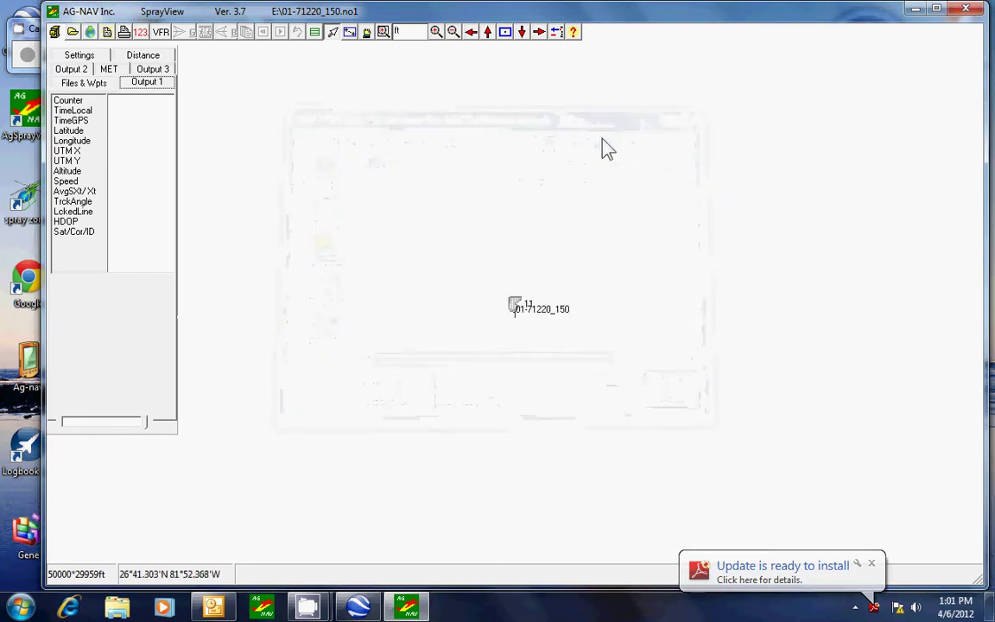
click(436, 32)
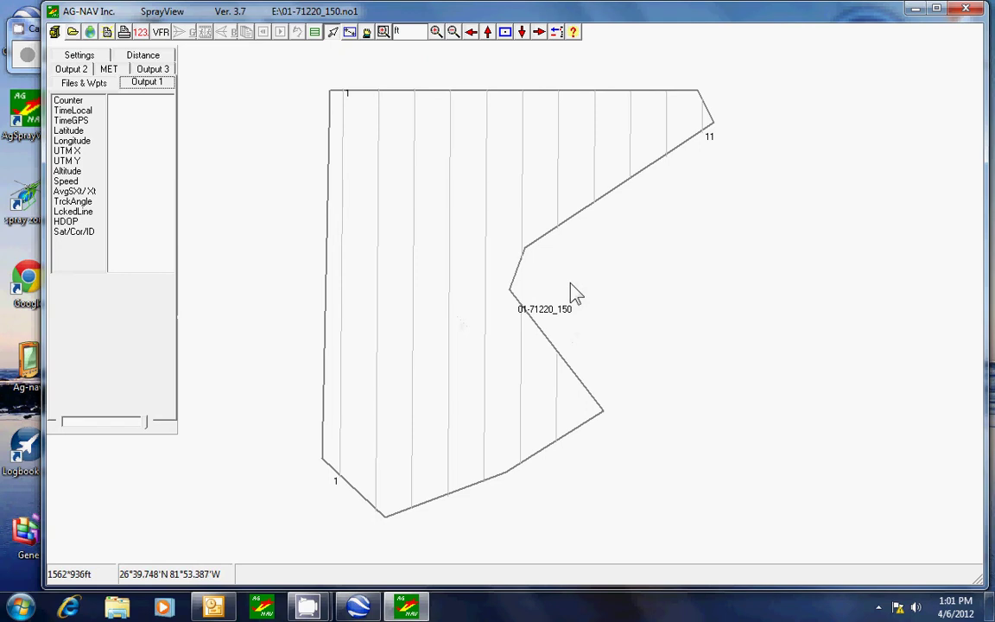
Open the area file 02-71220_121.no1 without selecting any flight data files.
click(73, 33)
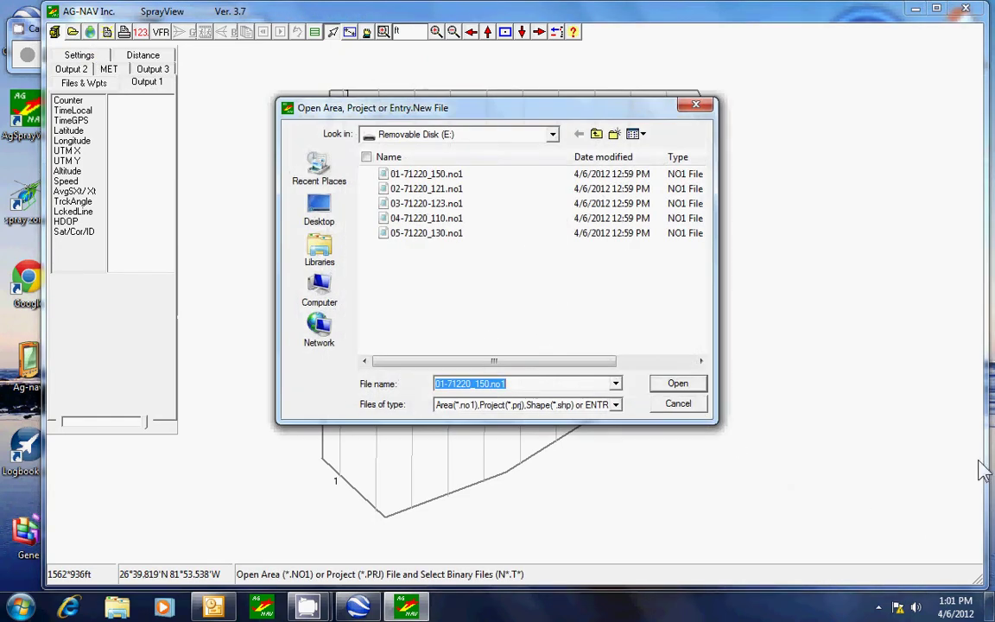
click(419, 189)
click(677, 383)
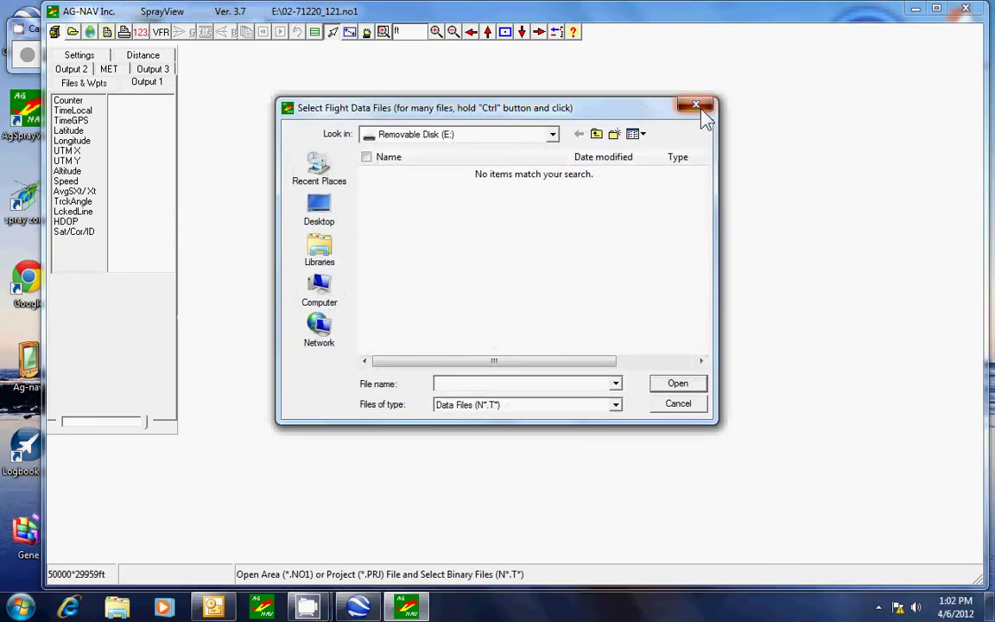
click(695, 106)
click(438, 35)
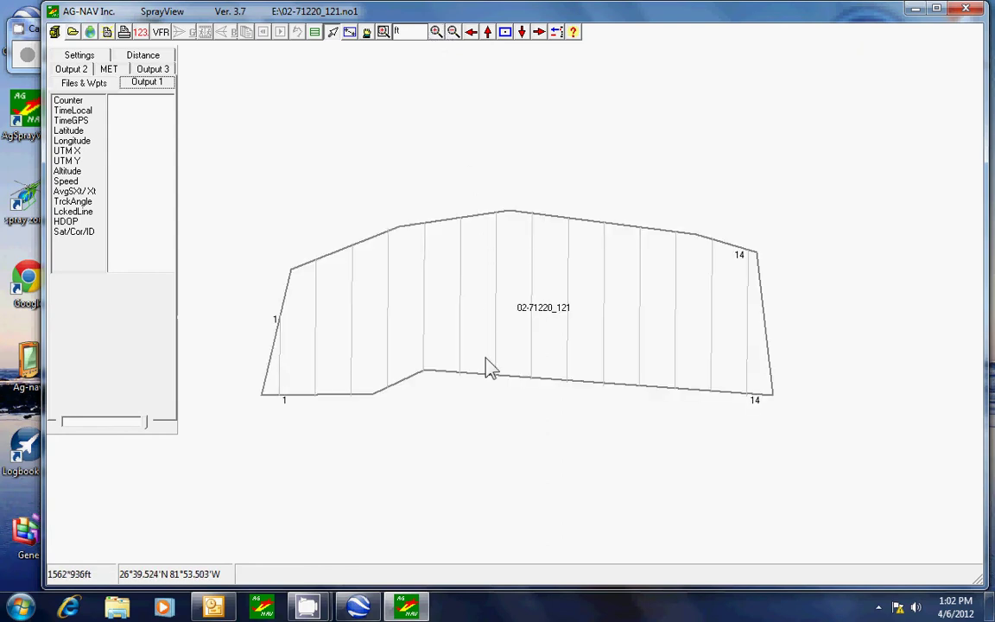
In area editing mode, realign the grid lines of area 02-71220_121 to the best line heading and reverse that heading.
click(140, 32)
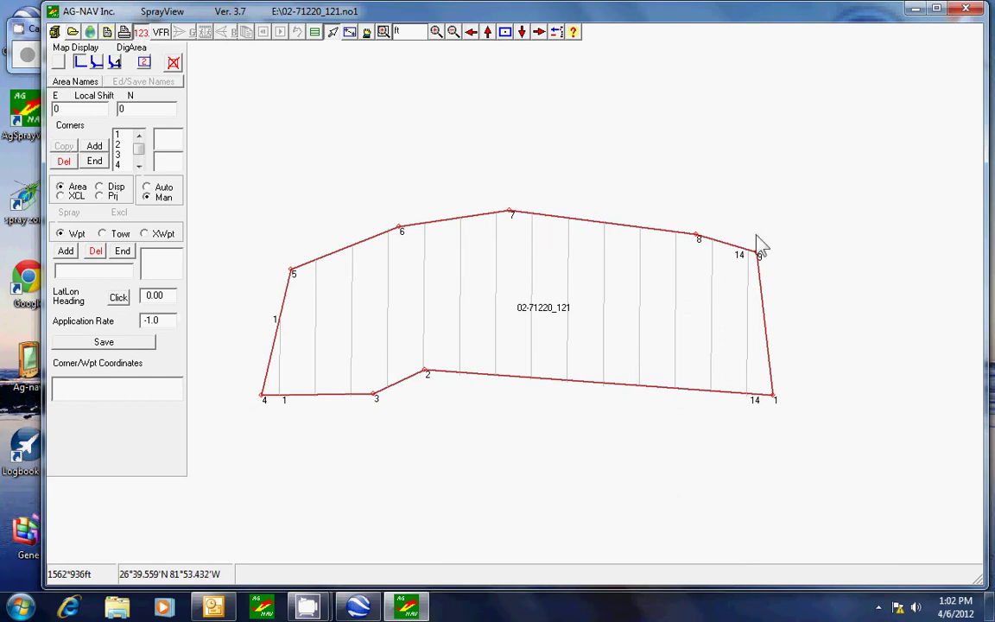
right_click(316, 36)
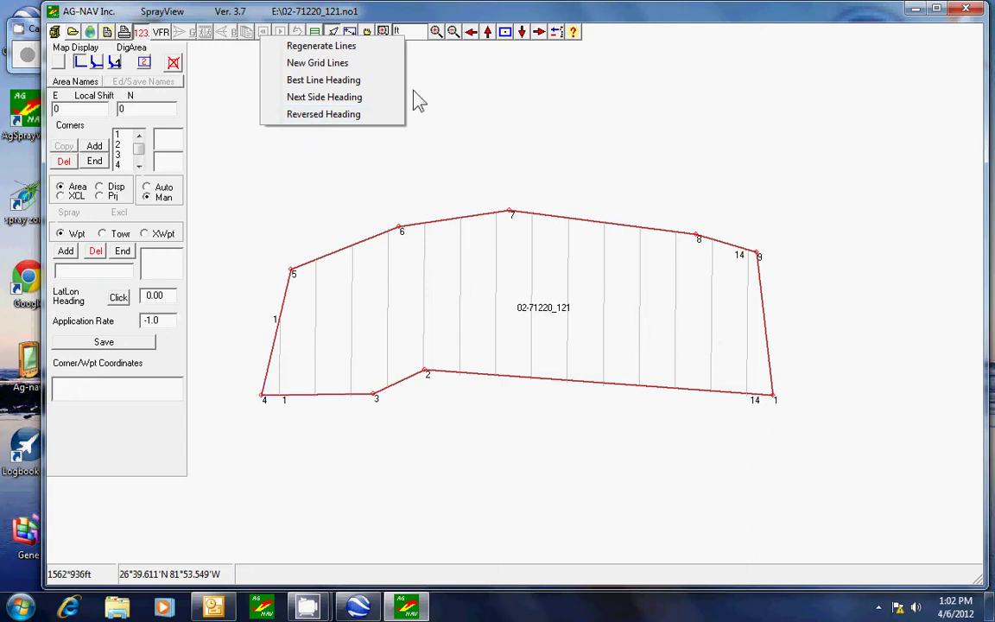
click(312, 80)
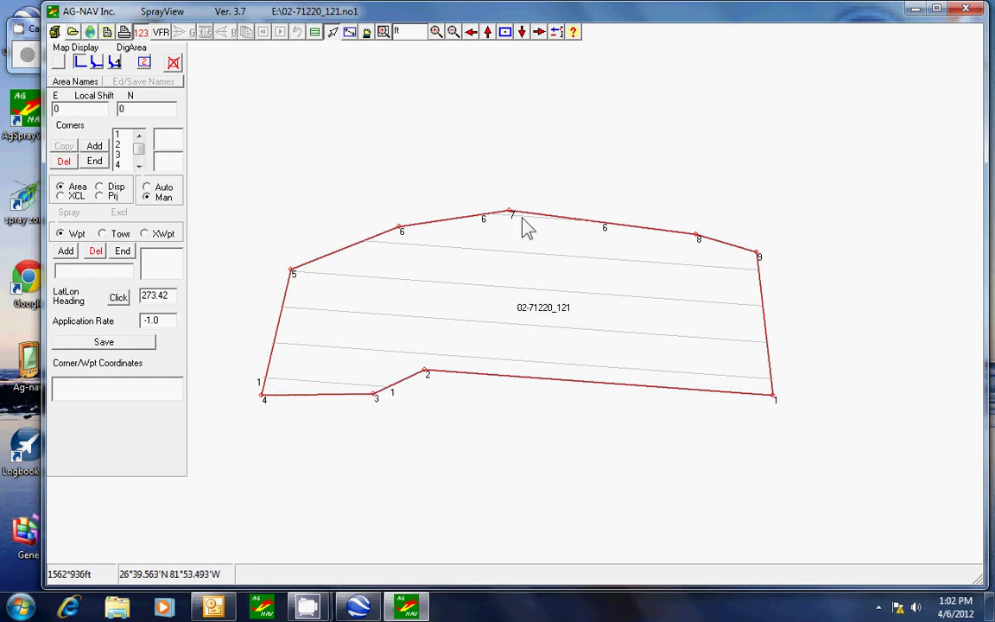
right_click(314, 35)
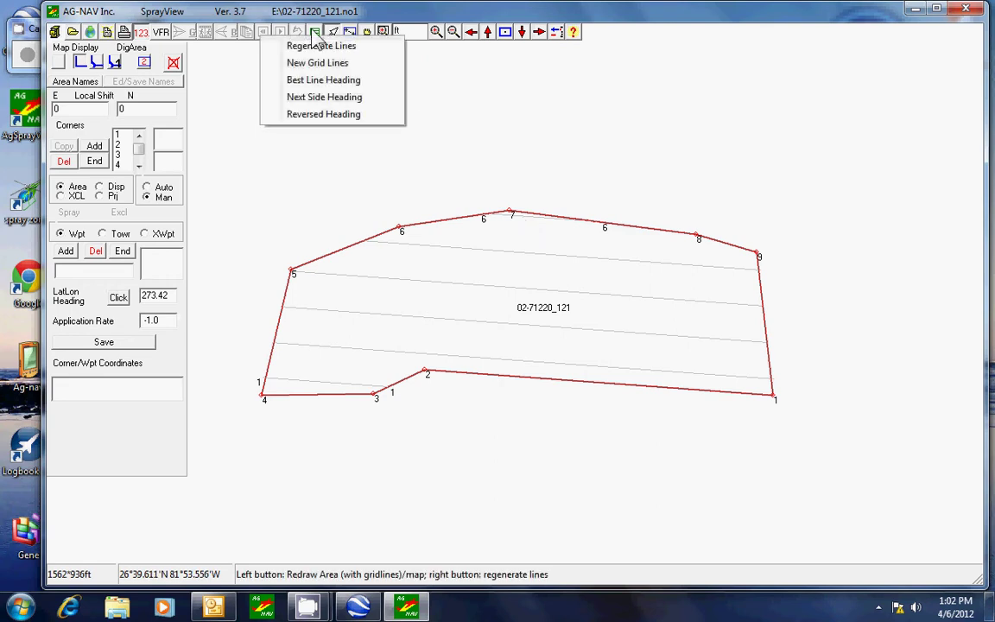
click(314, 117)
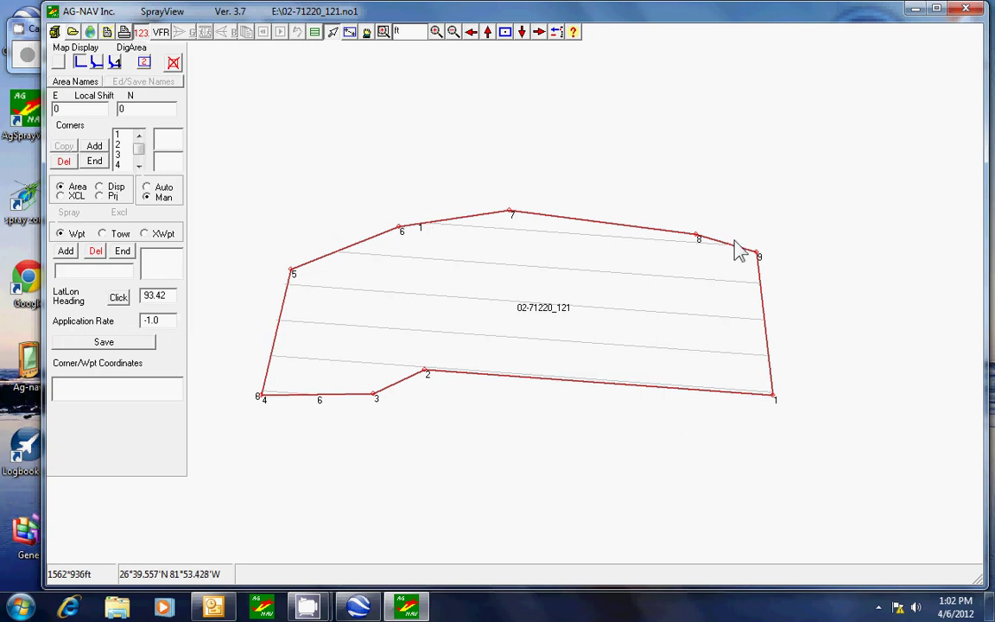
Save the edited area under its existing name 02-71220_121.no1, overwriting the file.
click(110, 345)
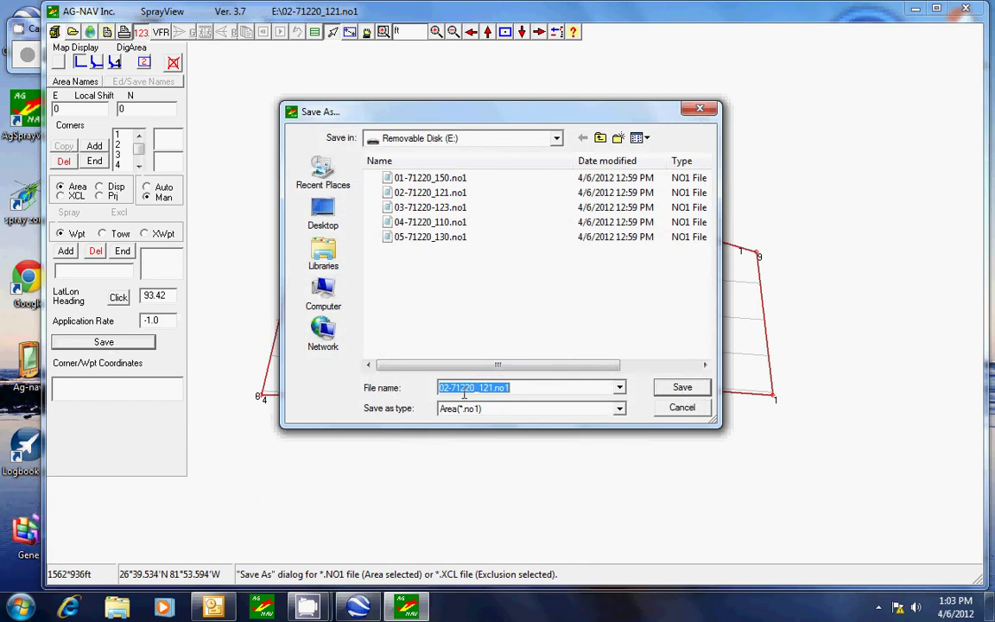
click(693, 389)
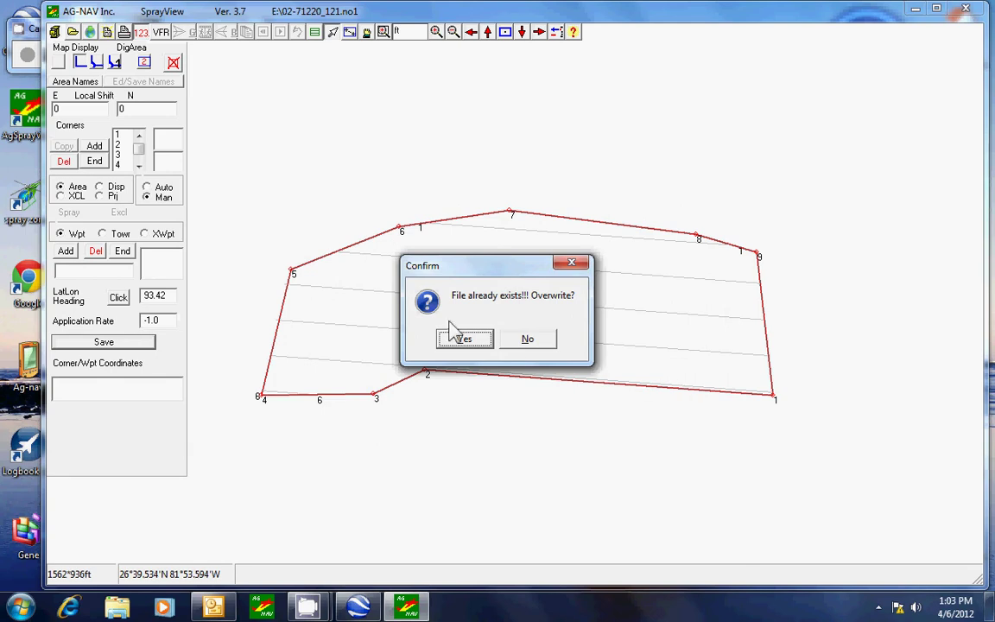
click(466, 341)
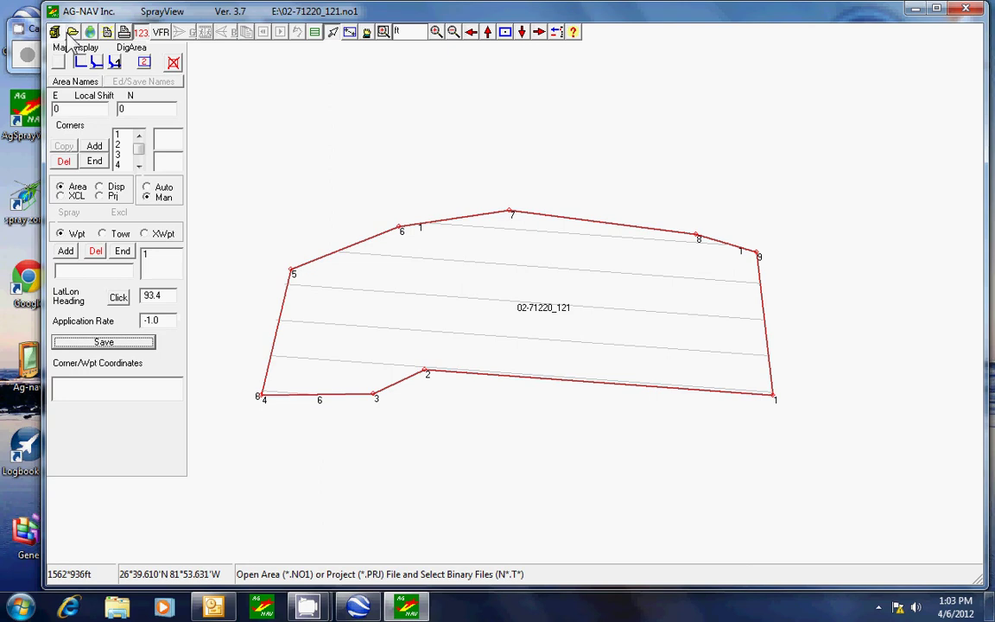
Open the area file 03-71220-123.no1 without selecting any flight data files.
click(74, 33)
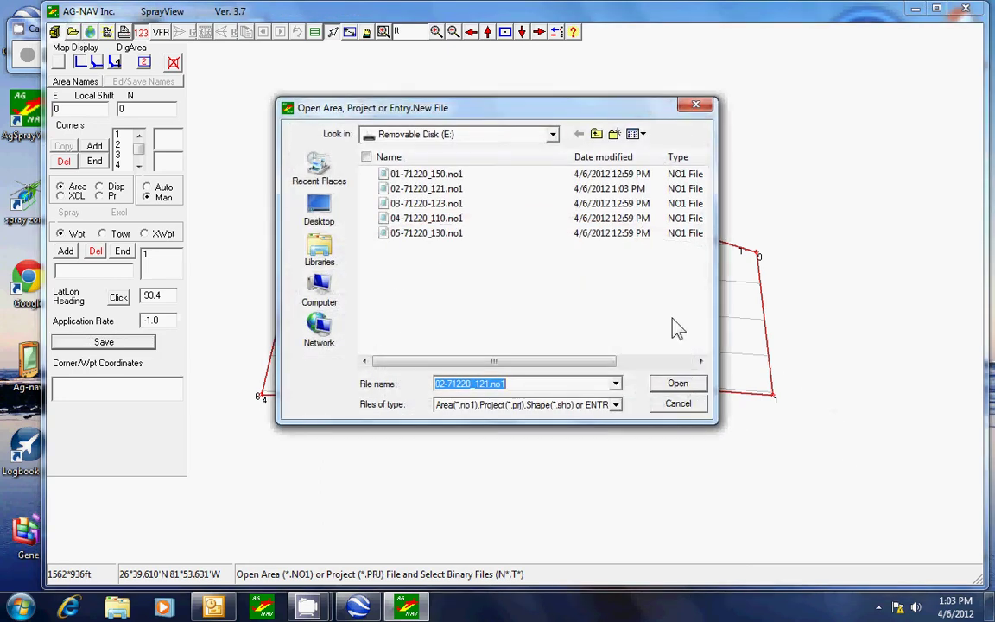
click(437, 205)
click(676, 383)
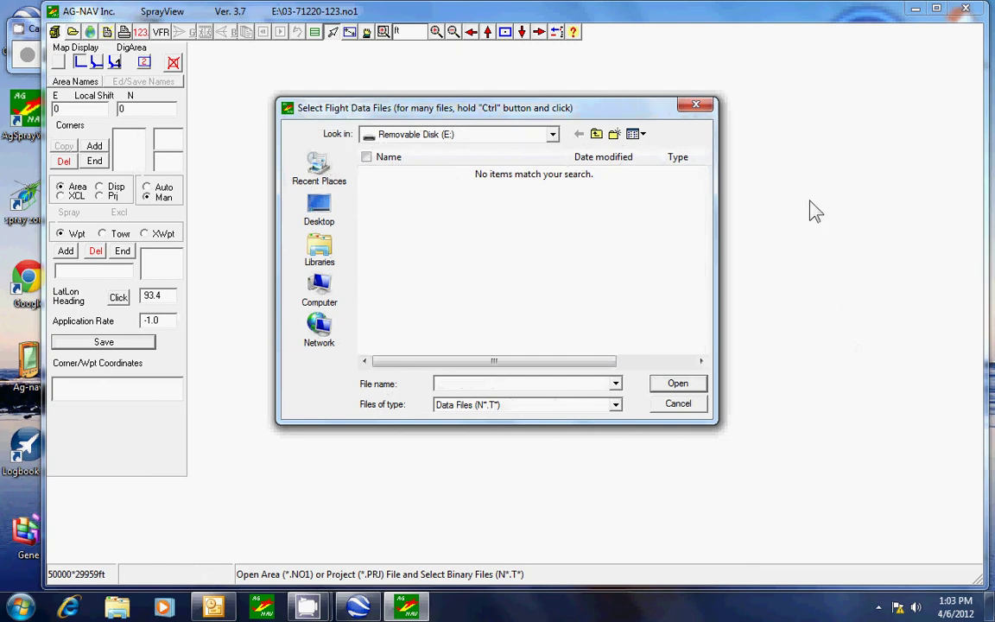
click(701, 107)
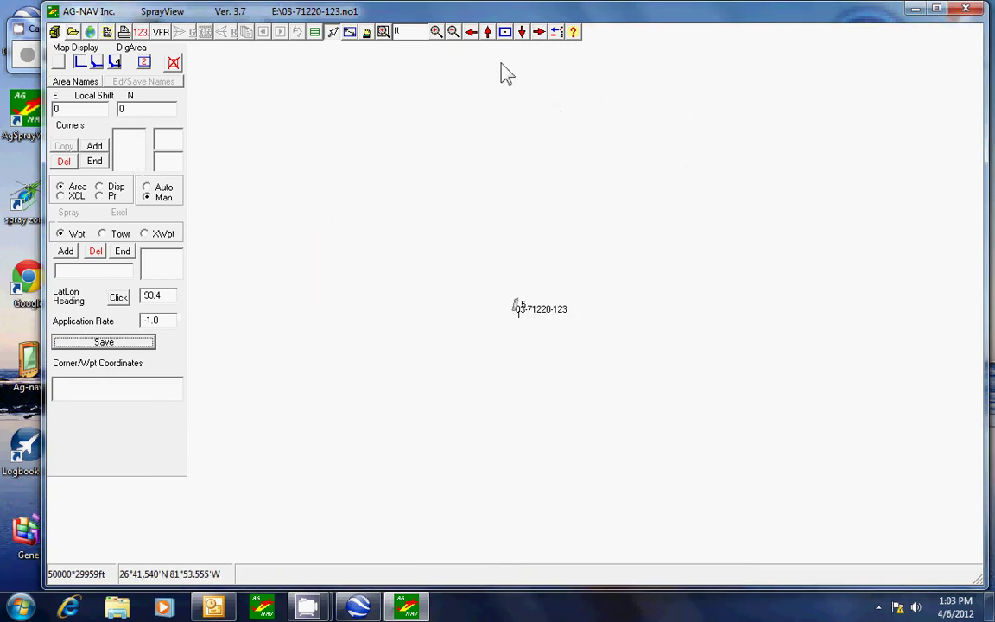
click(437, 38)
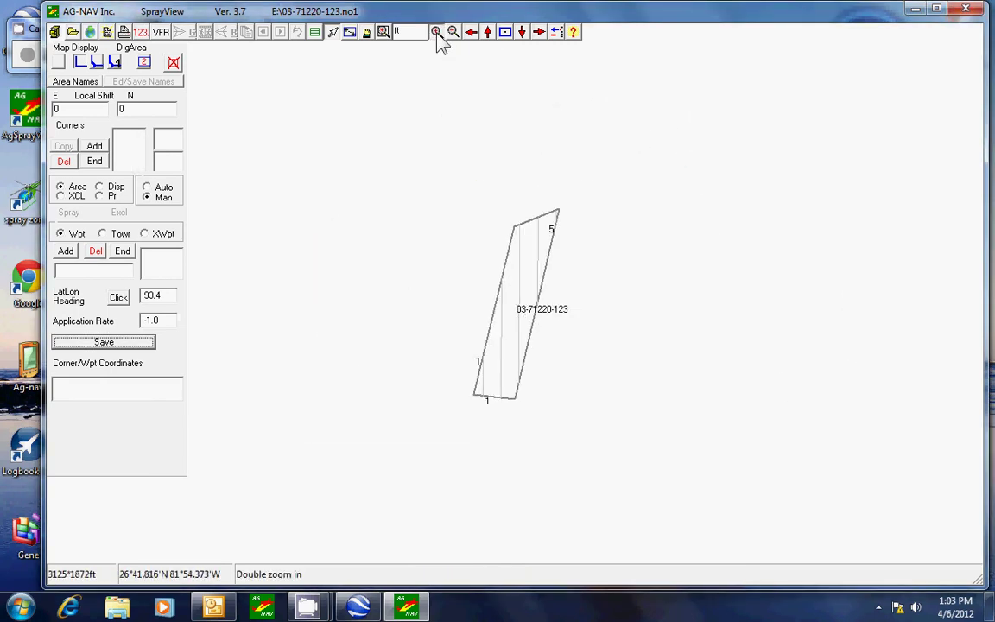
click(455, 39)
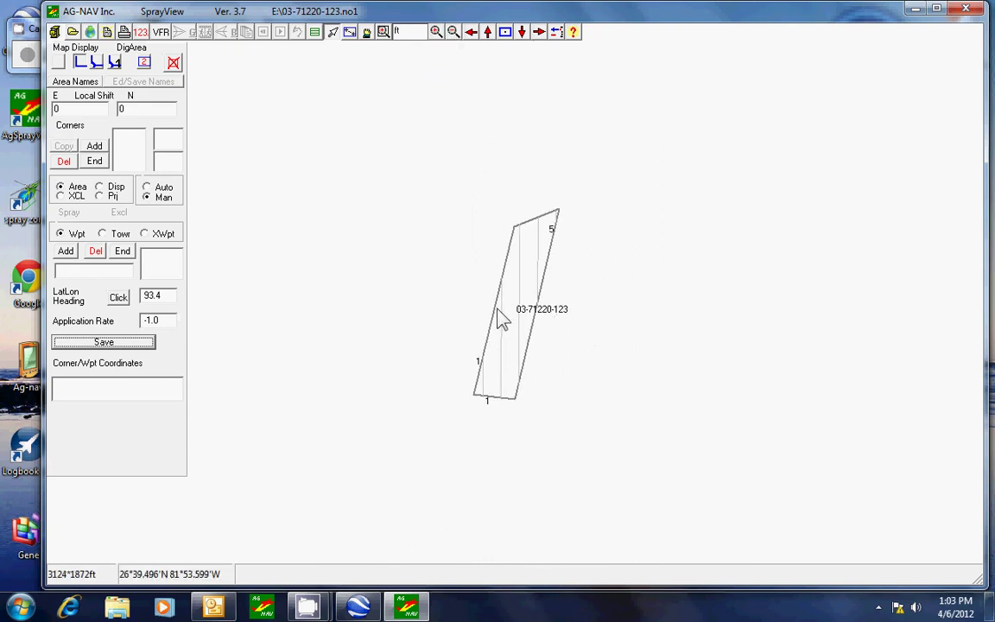
click(136, 44)
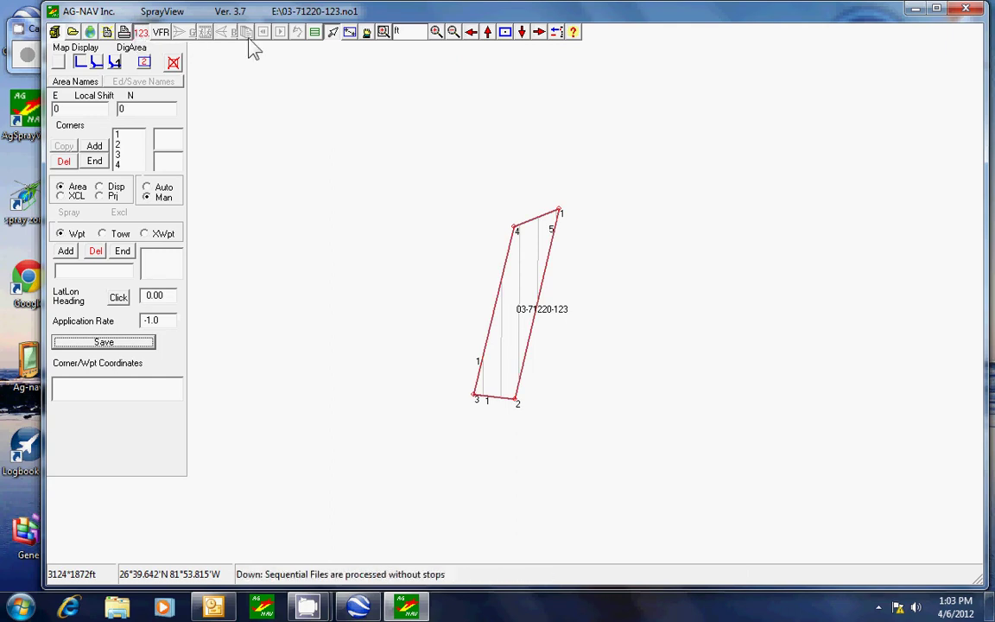
right_click(314, 35)
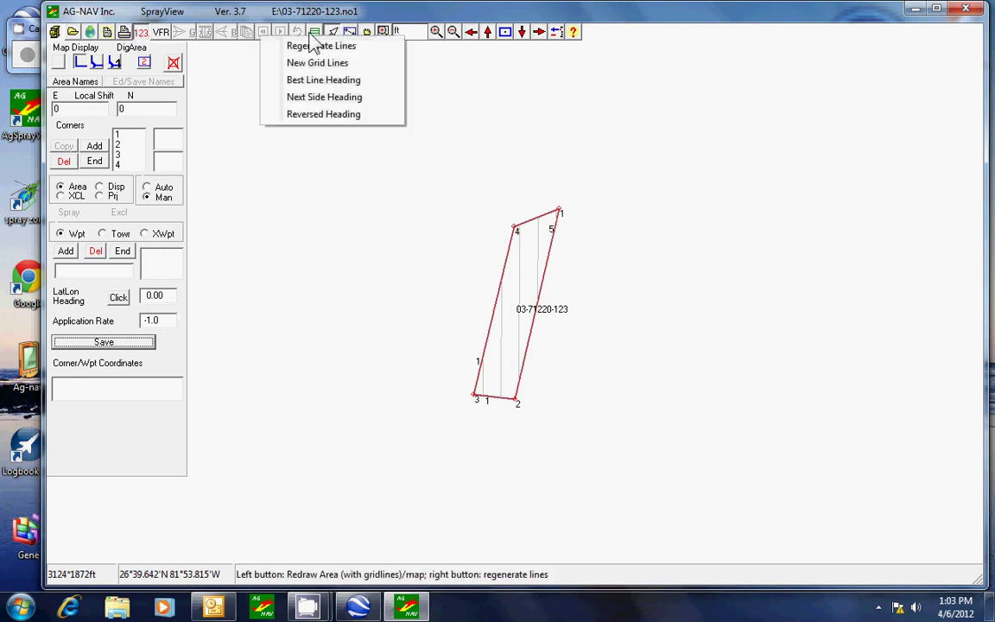
click(316, 82)
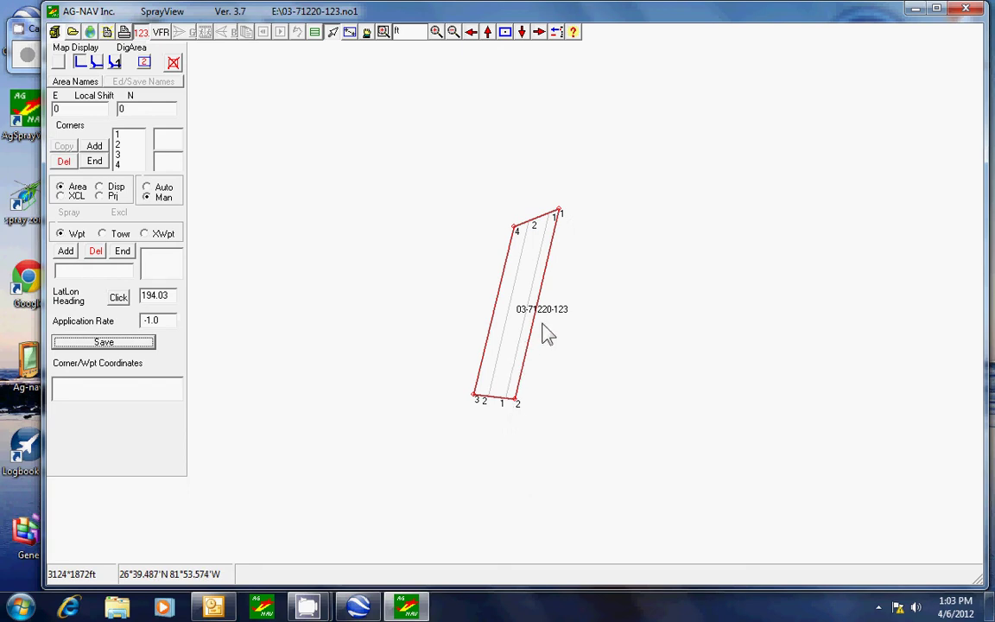
right_click(315, 32)
click(323, 114)
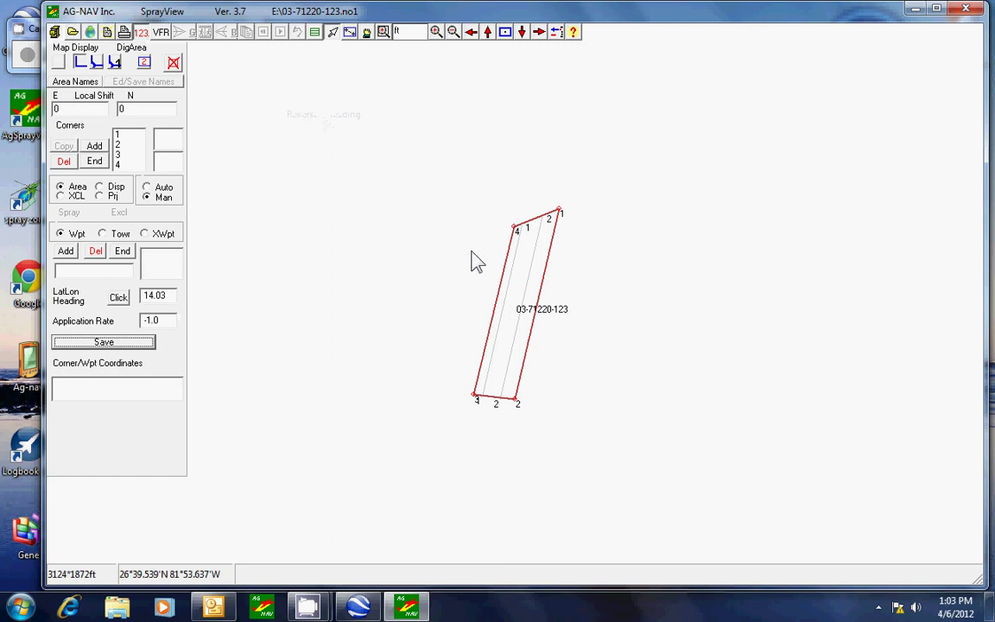
Save the edited area under its existing name 03-71220-123.no1, overwriting the file.
click(95, 344)
key(Return)
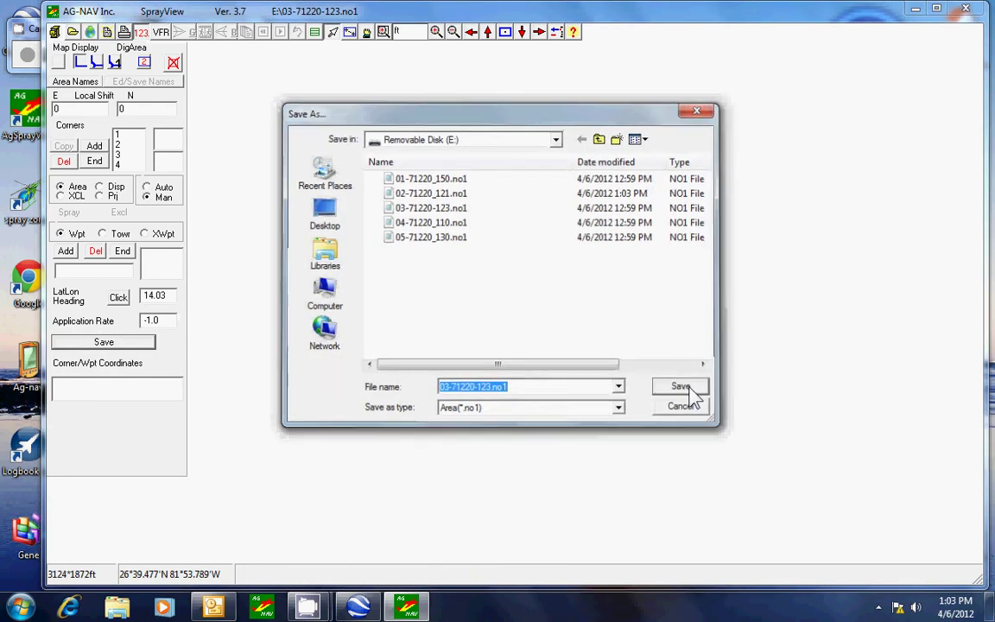
click(464, 338)
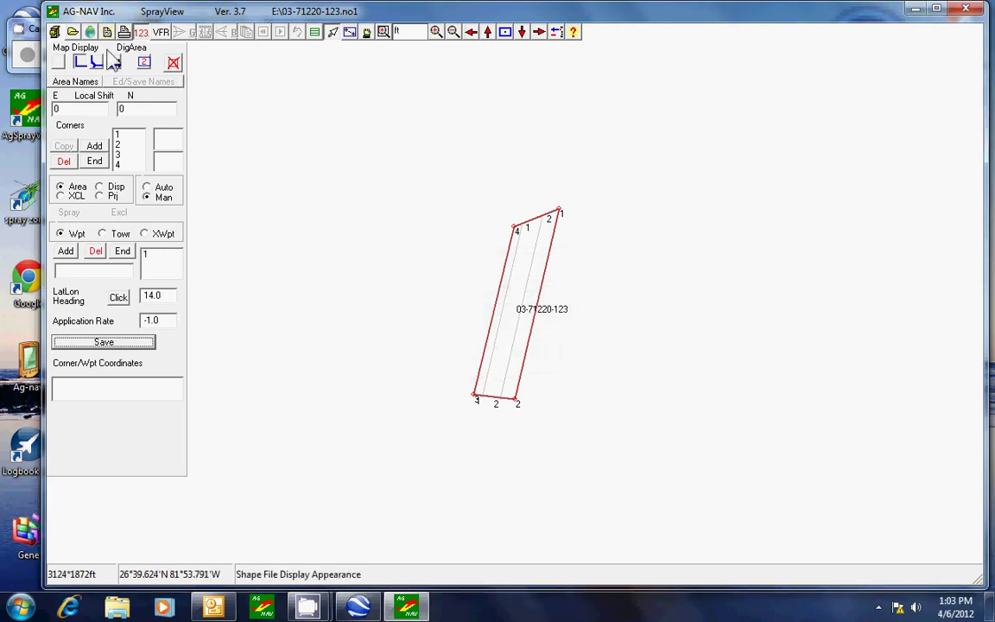
Open the area file 04-71220_110.no1 without flight data and check the direction of its spray lines.
click(72, 32)
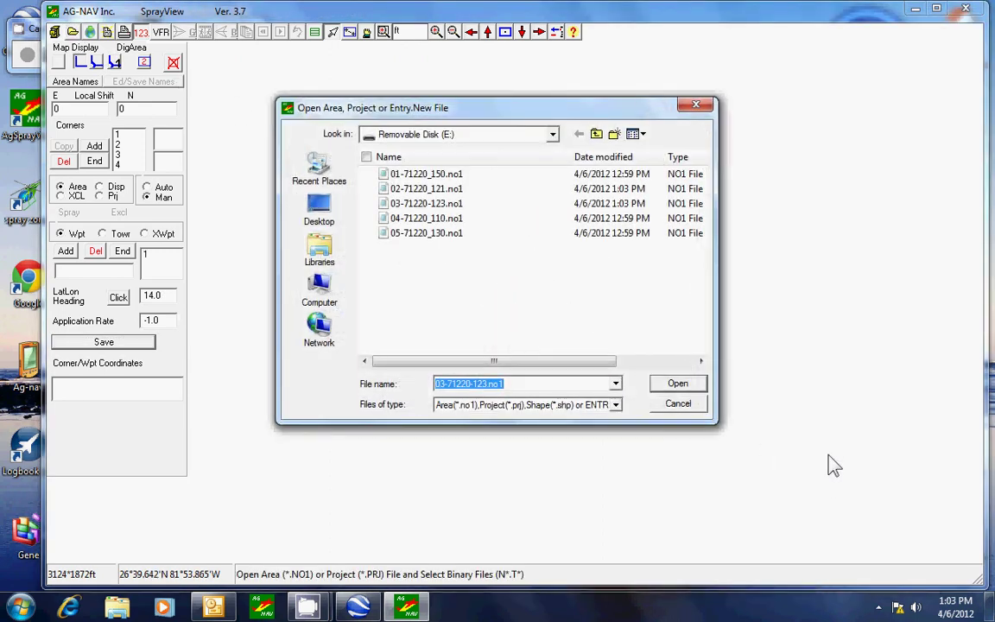
double_click(437, 221)
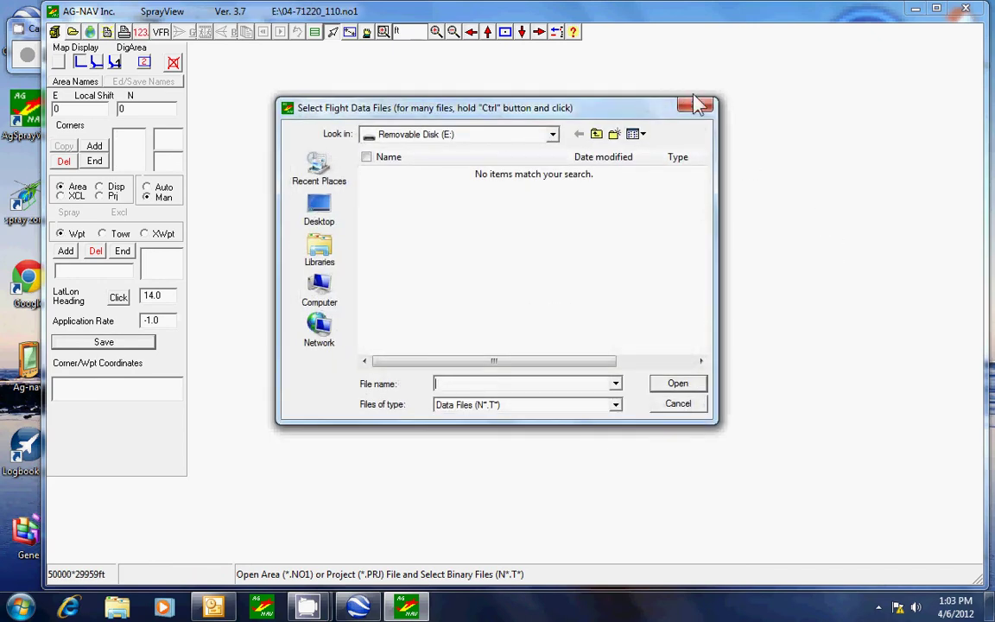
click(697, 106)
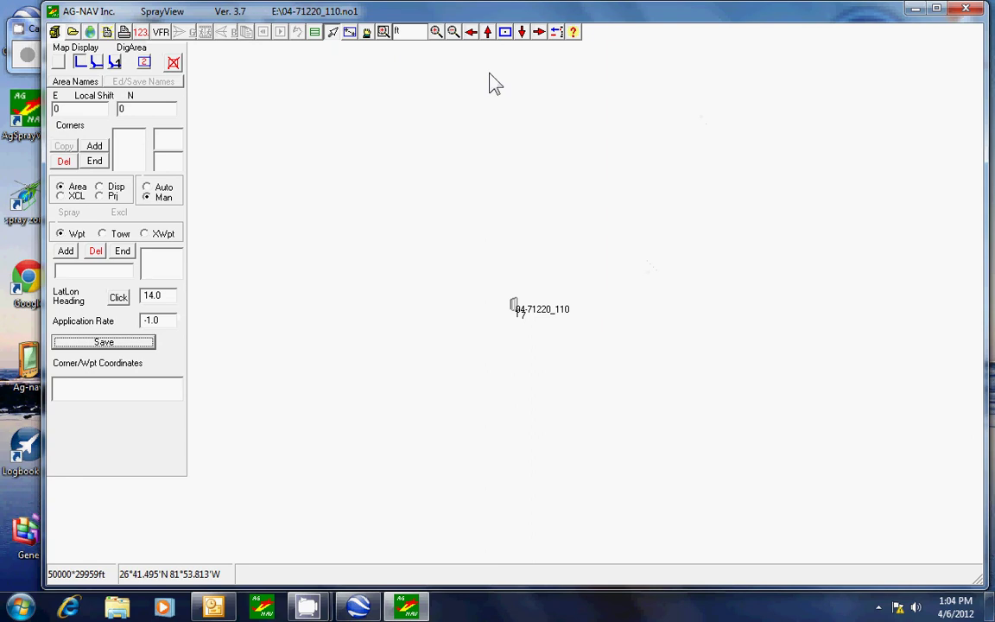
double_click(437, 37)
click(437, 37)
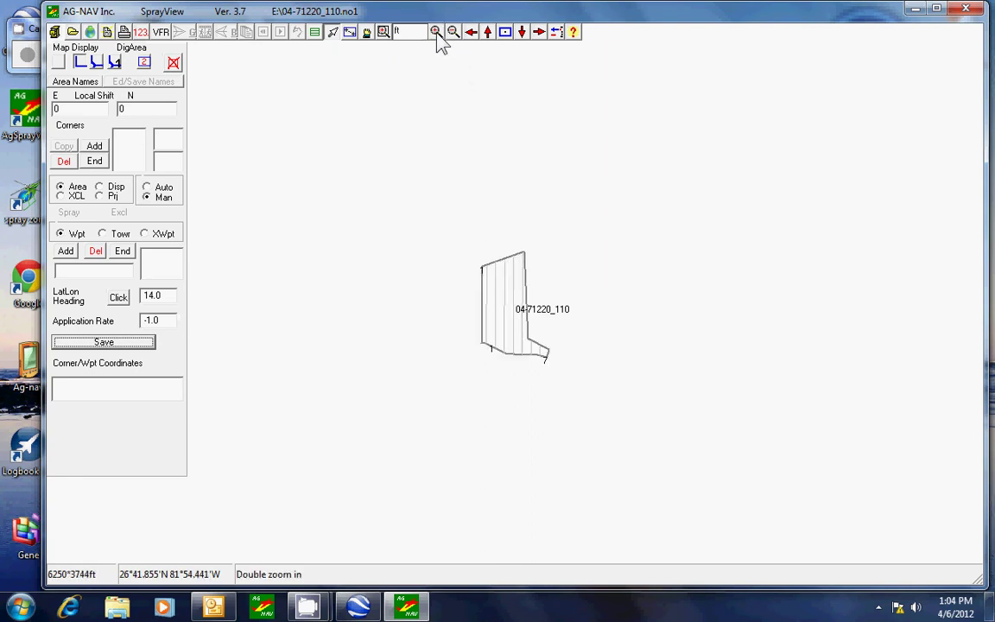
click(437, 36)
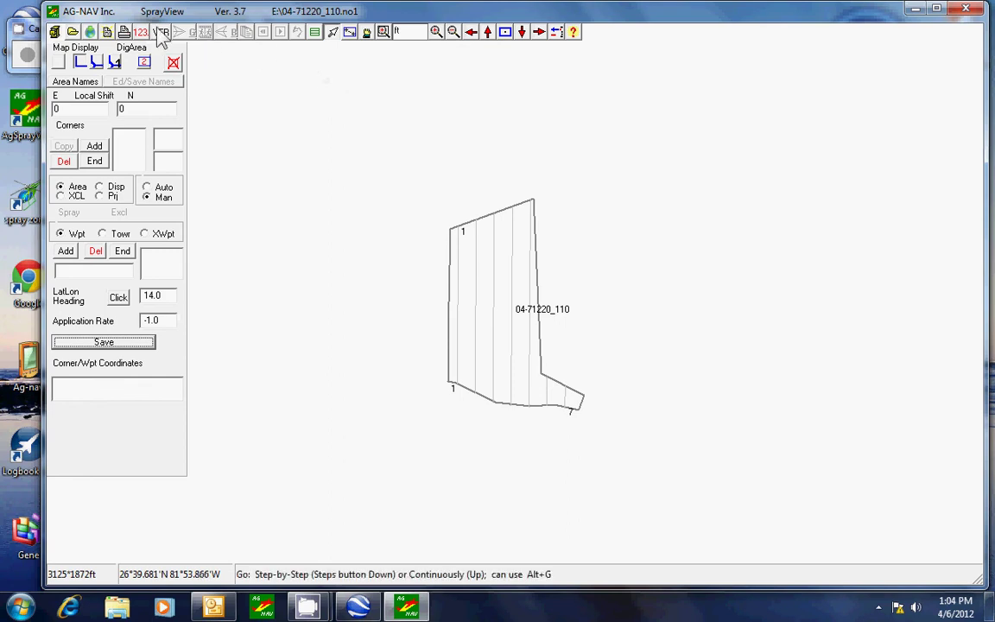
Open the area file 05-71220_130.no1 without selecting any flight data files.
click(72, 36)
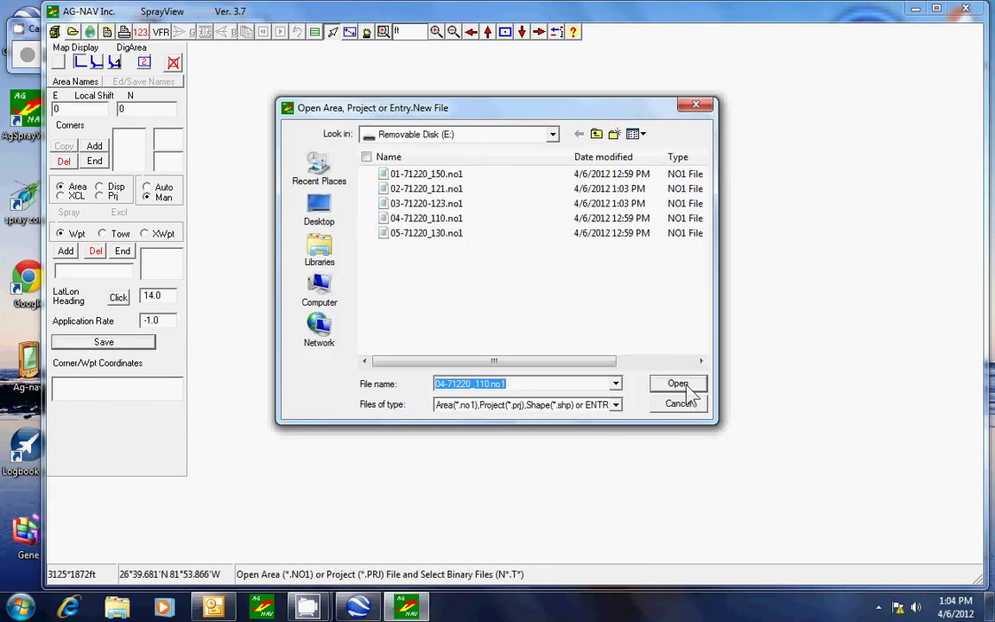
click(427, 233)
click(677, 382)
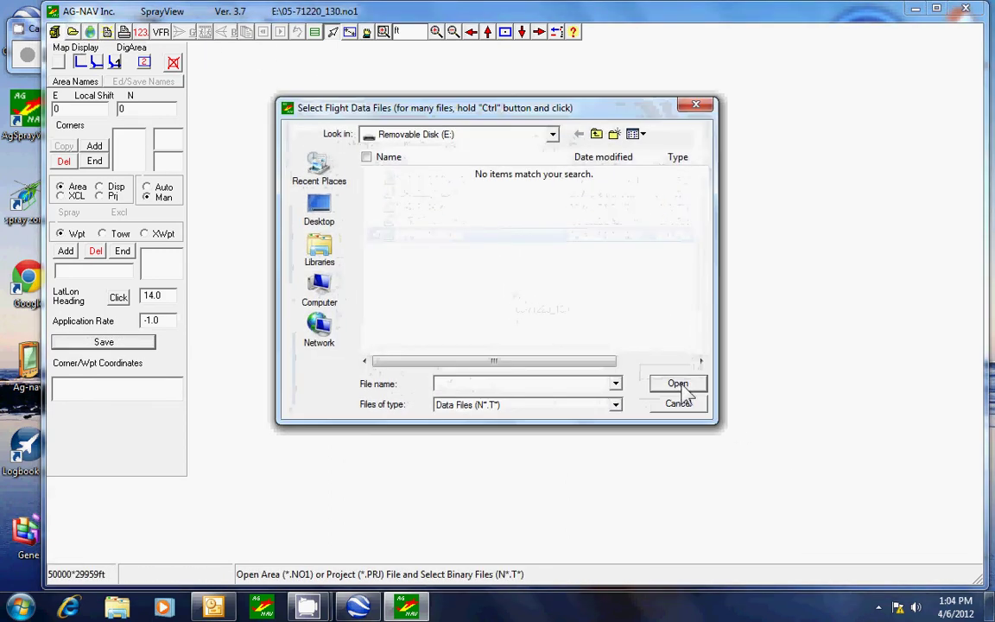
click(692, 107)
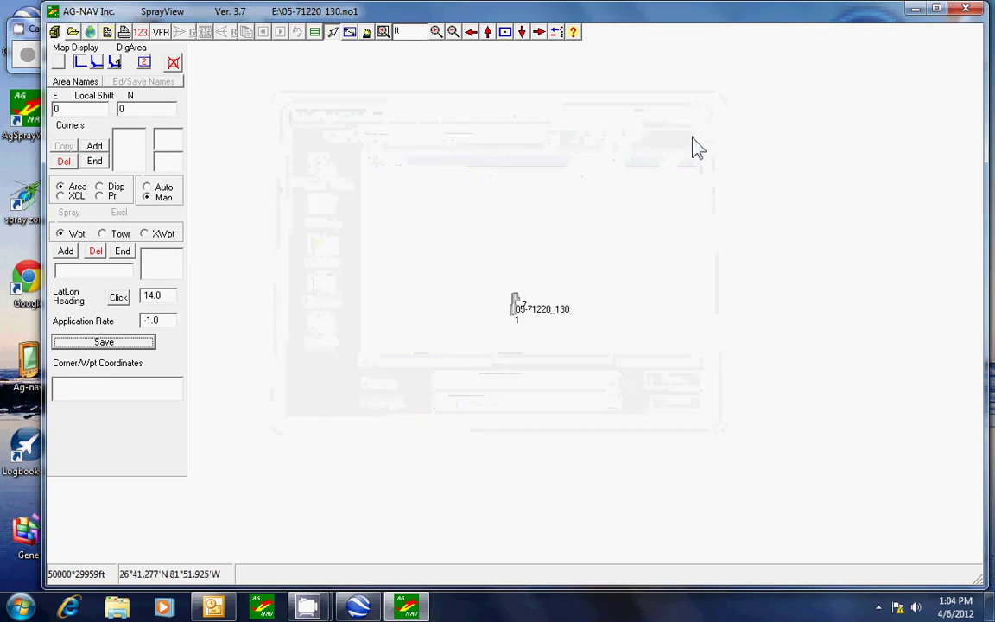
Load the corners of area 05-71220_130 for editing and create new grid lines with a heading along its edge from corner 8 to corner 1.
double_click(436, 33)
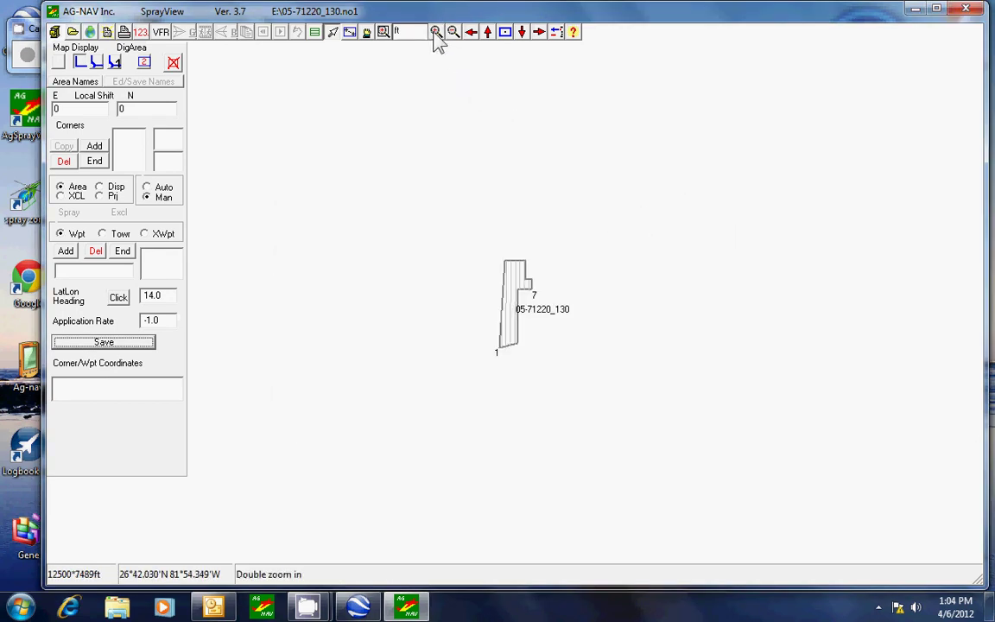
double_click(436, 33)
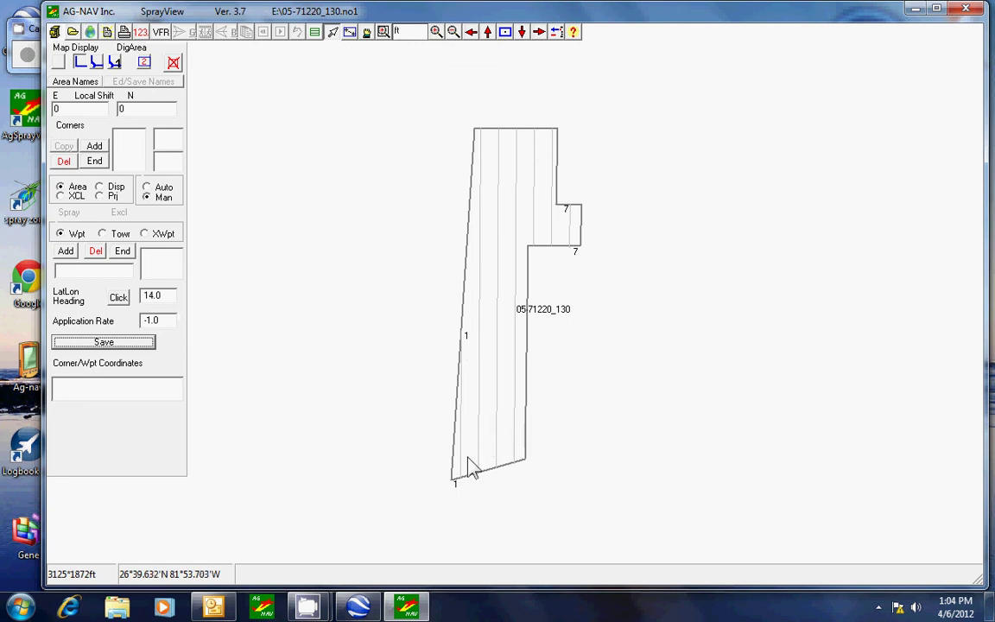
click(453, 477)
click(140, 35)
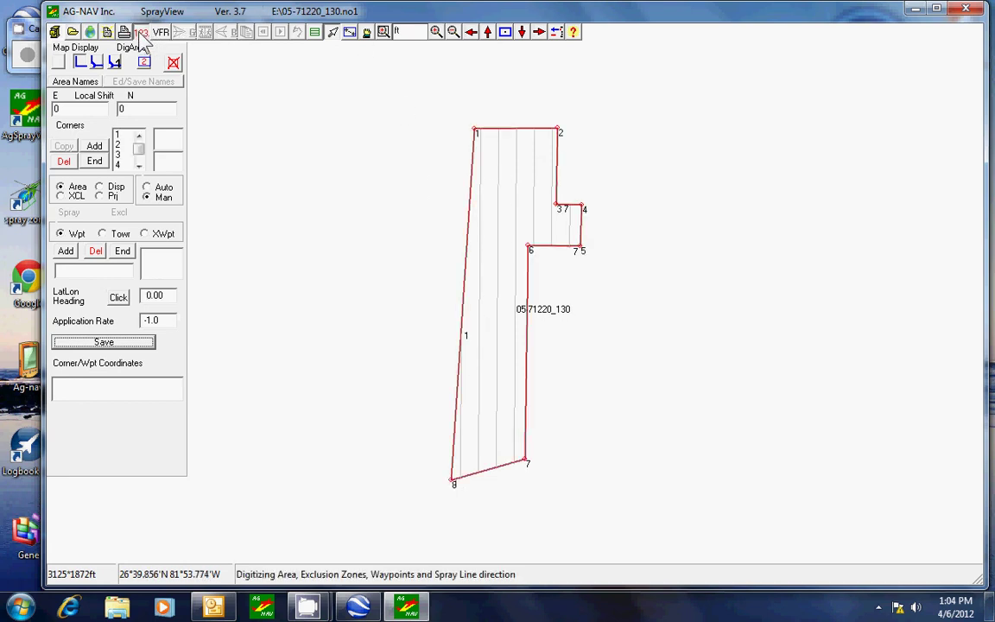
right_click(316, 35)
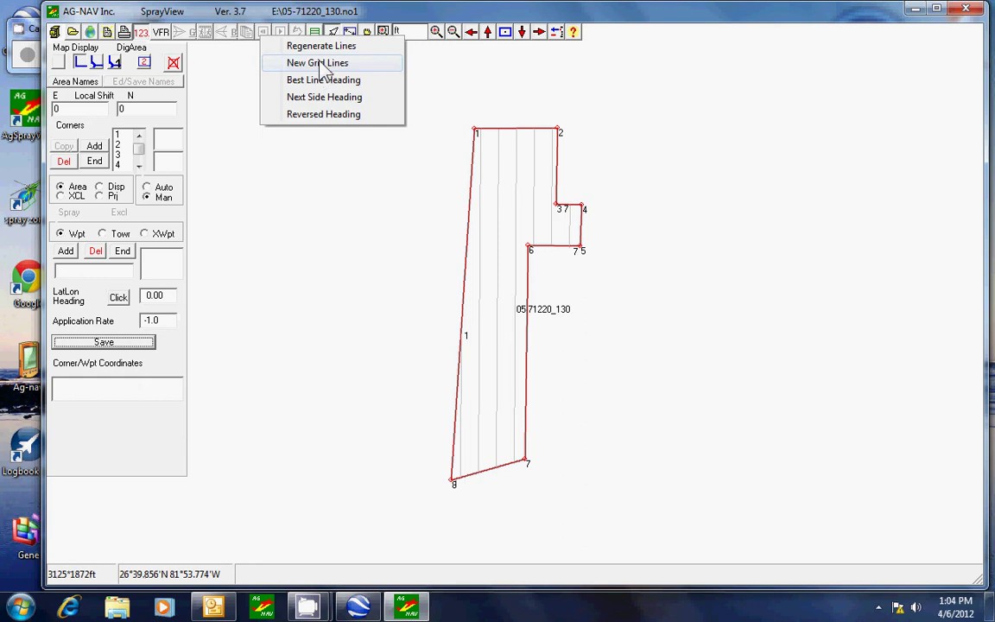
click(318, 64)
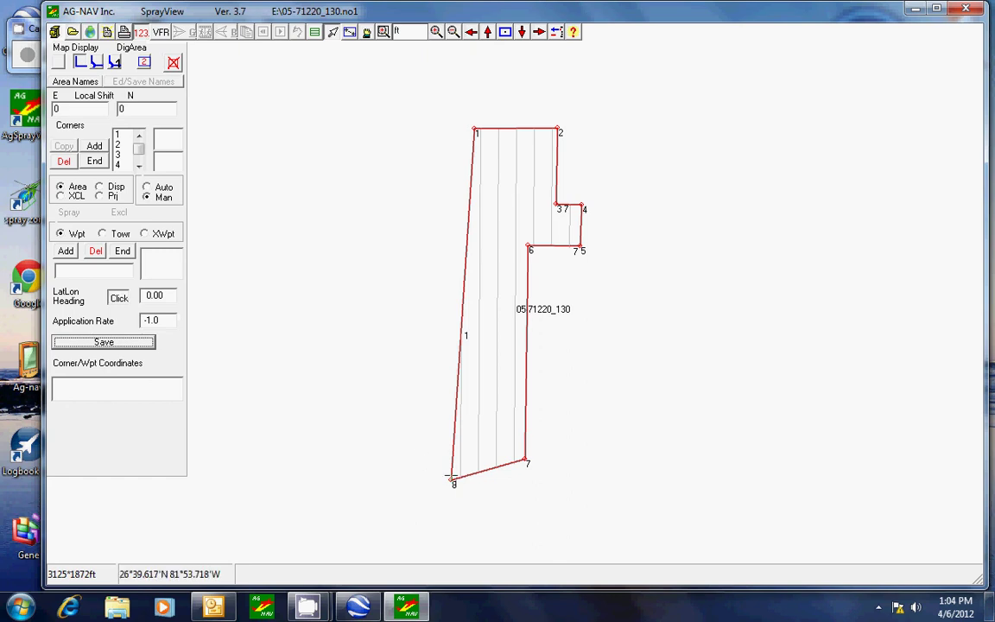
click(476, 76)
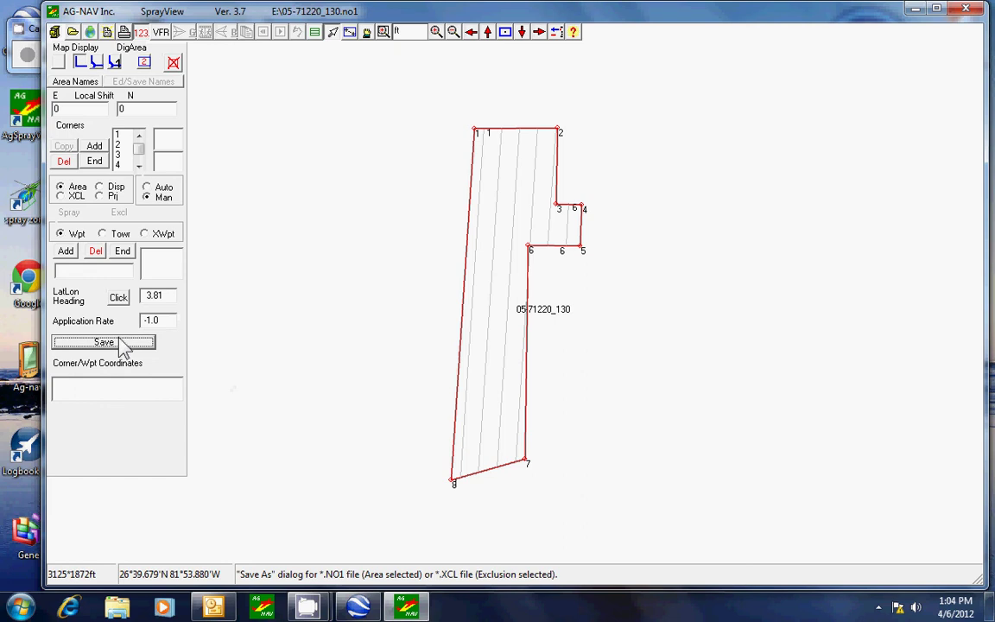
Save the area with its new grid lines under the existing name 05-71220_130.no1, overwriting the file.
click(104, 343)
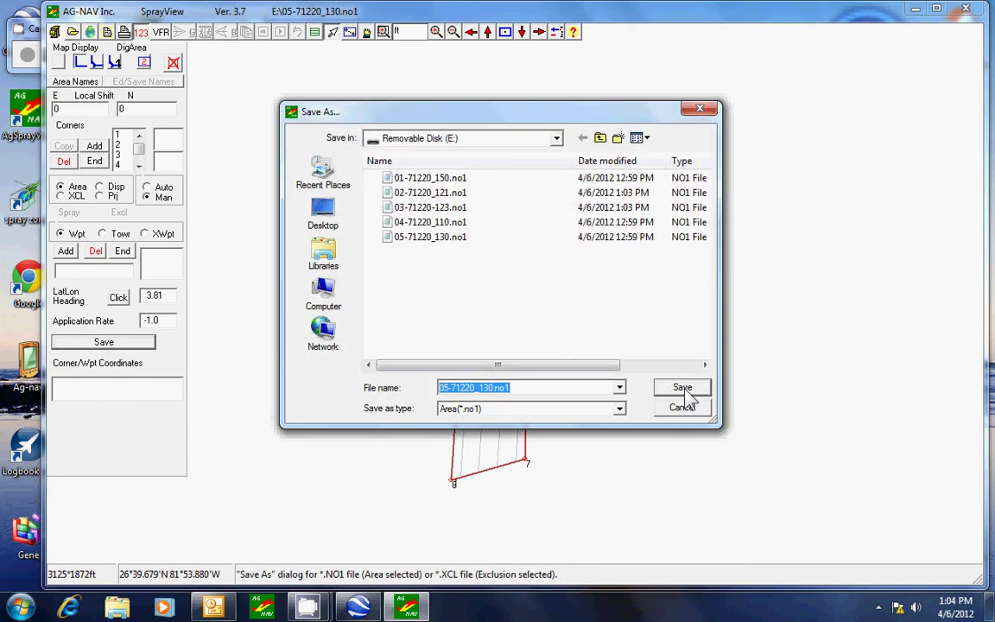
click(683, 390)
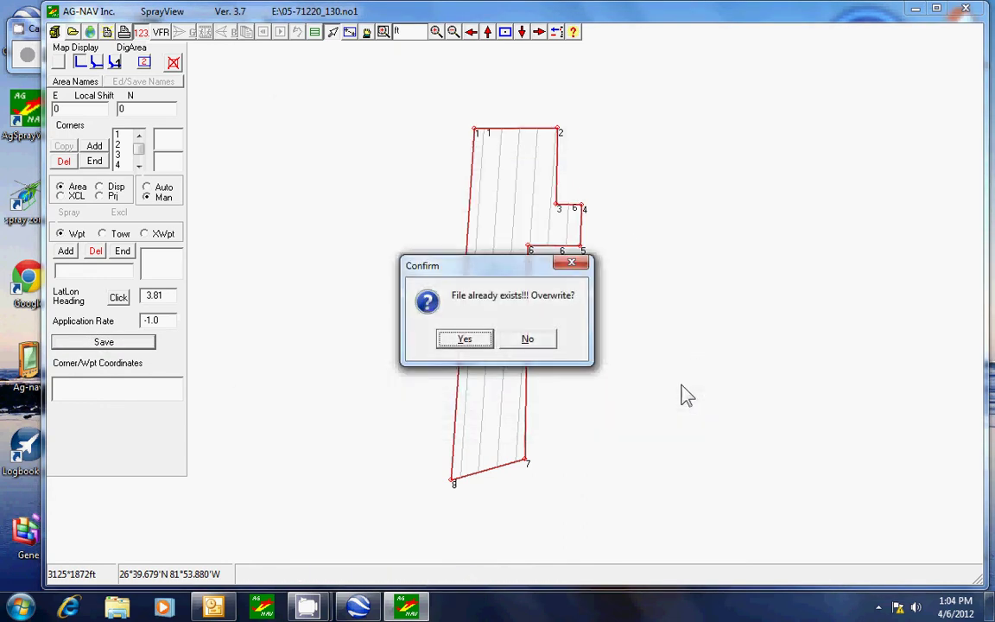
click(467, 340)
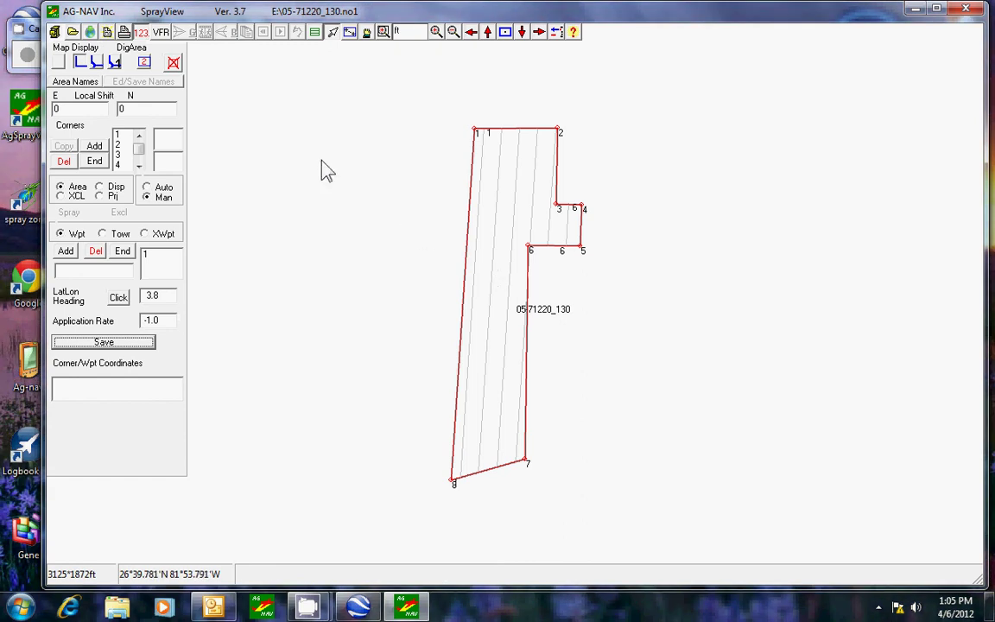
Try the next side heading three times in a row on the grid lines of area 05-71220_130.
right_click(316, 32)
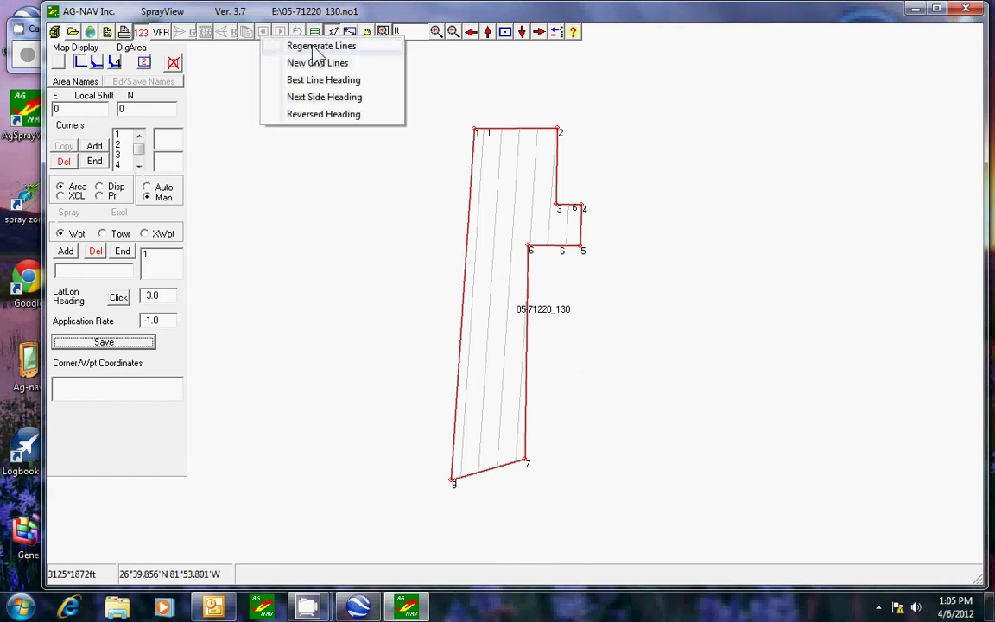
click(321, 97)
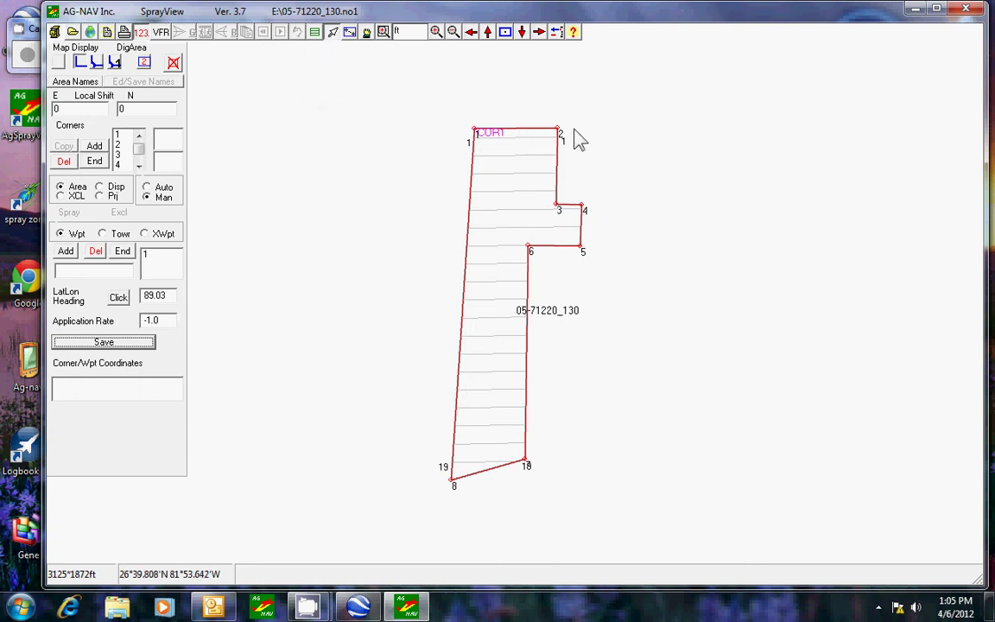
right_click(314, 34)
click(318, 99)
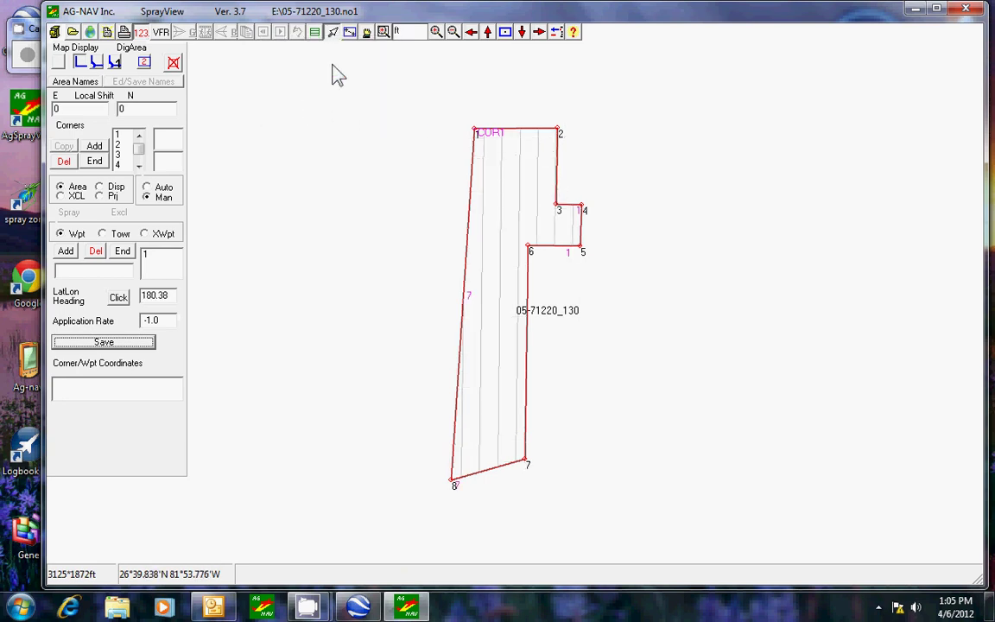
right_click(312, 38)
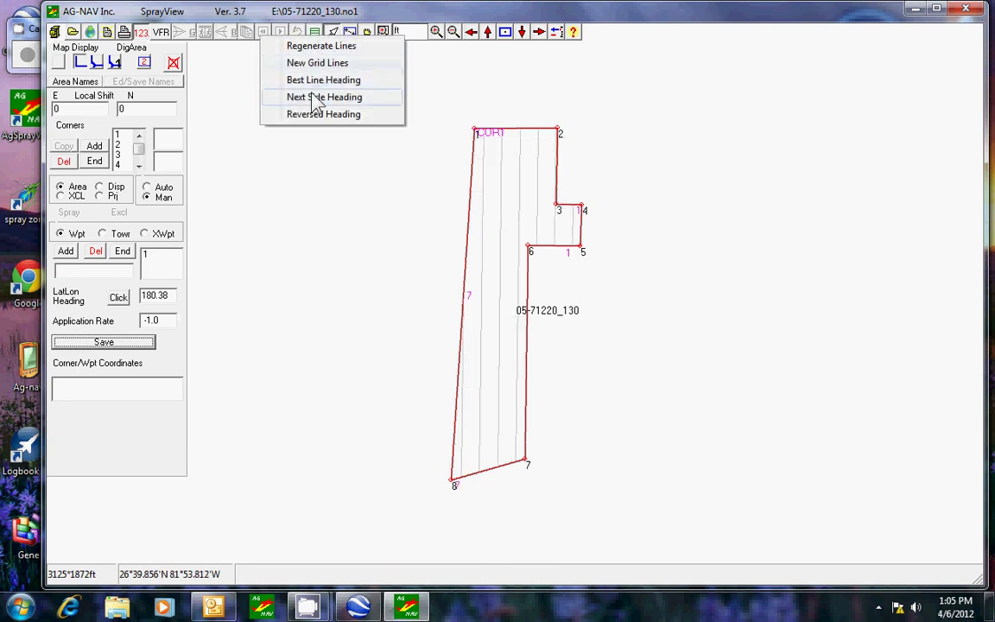
click(312, 97)
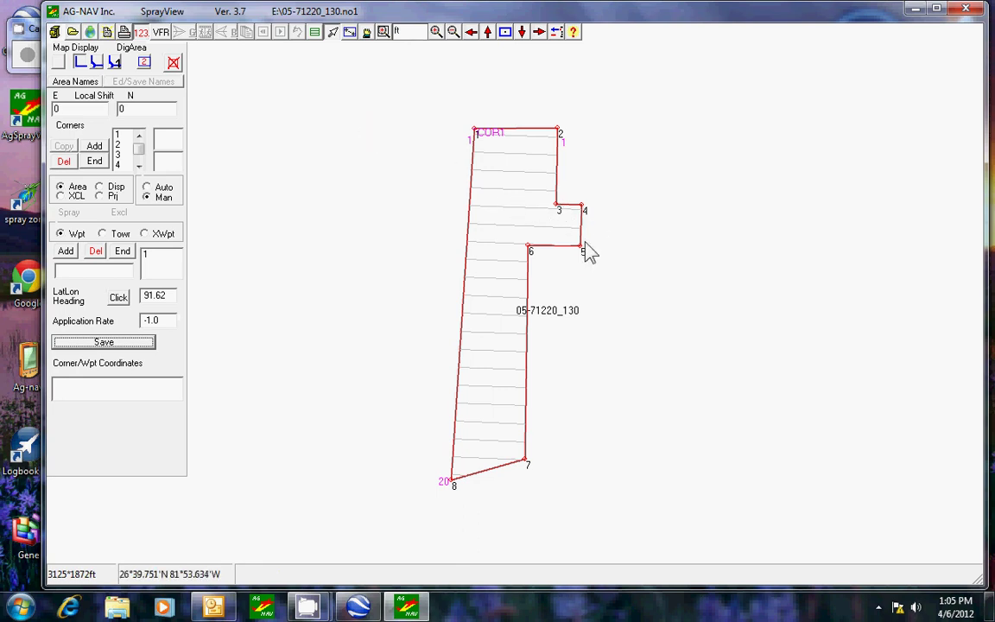
Apply the best line heading to the grid lines and save the area over the existing file 05-71220_130.no1.
right_click(314, 38)
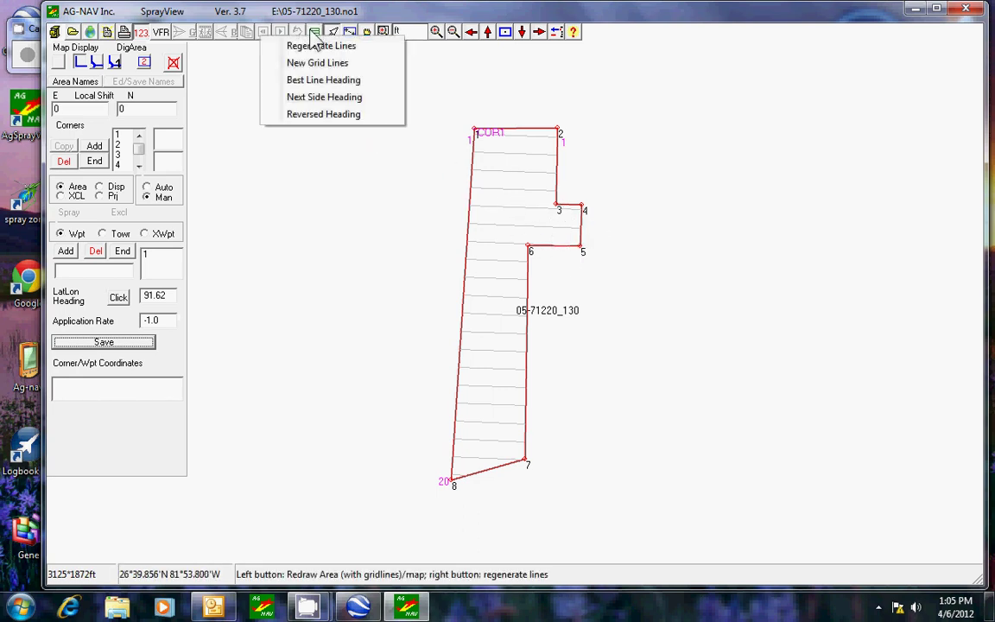
click(304, 82)
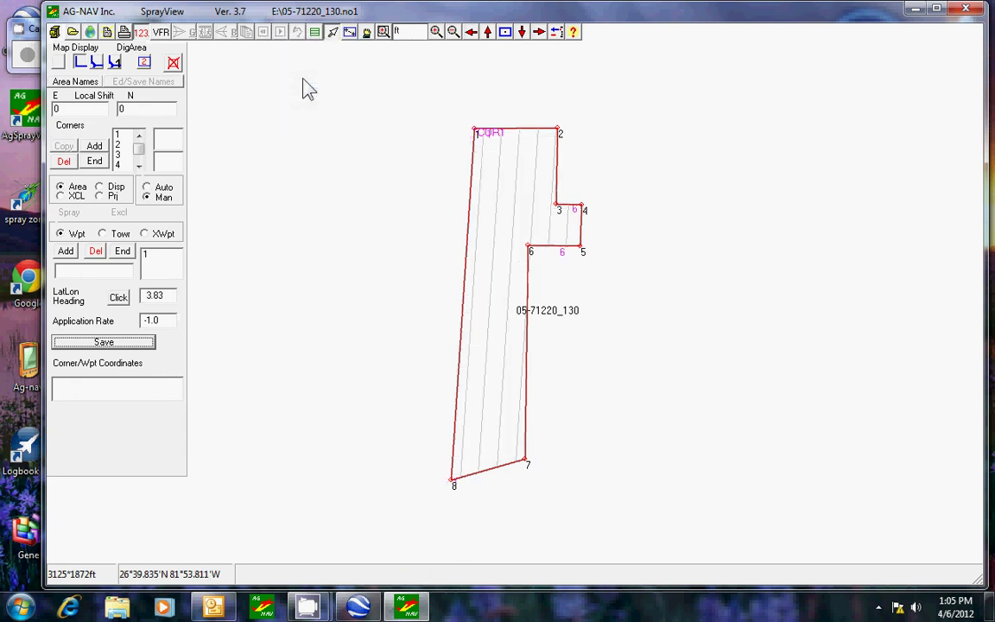
click(104, 342)
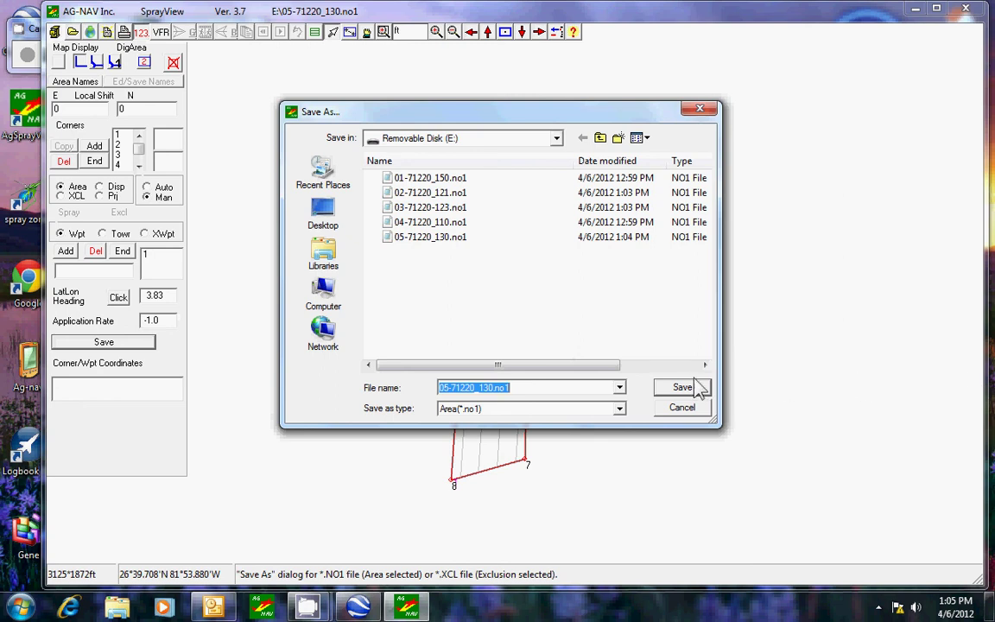
click(683, 389)
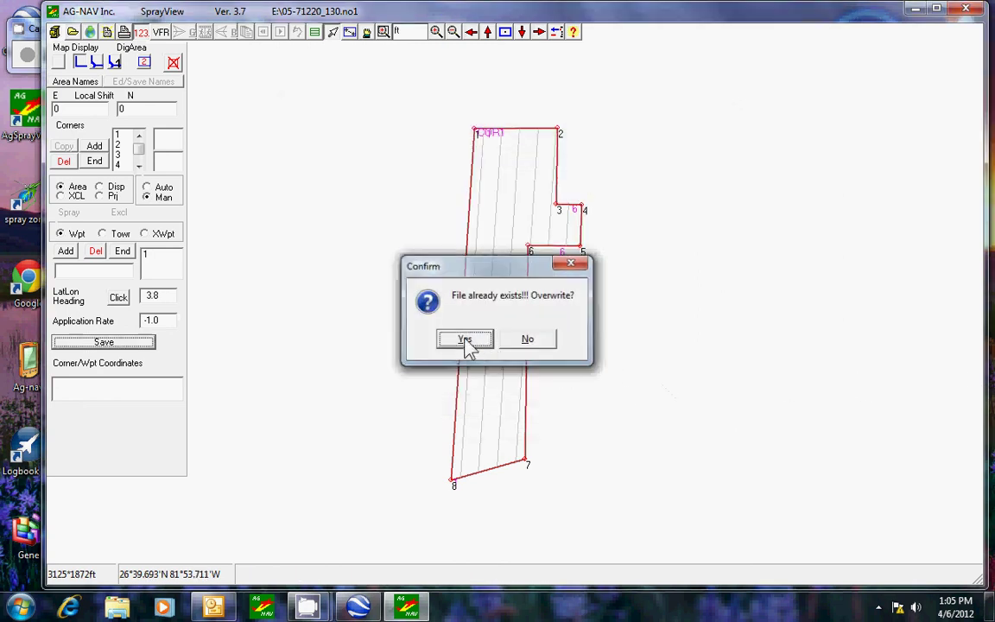
click(469, 342)
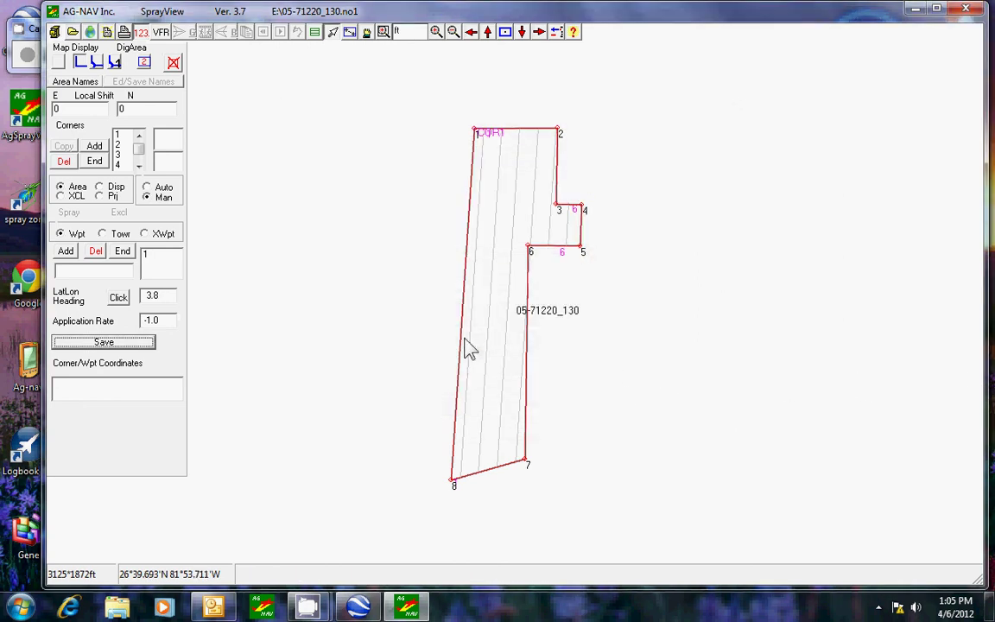